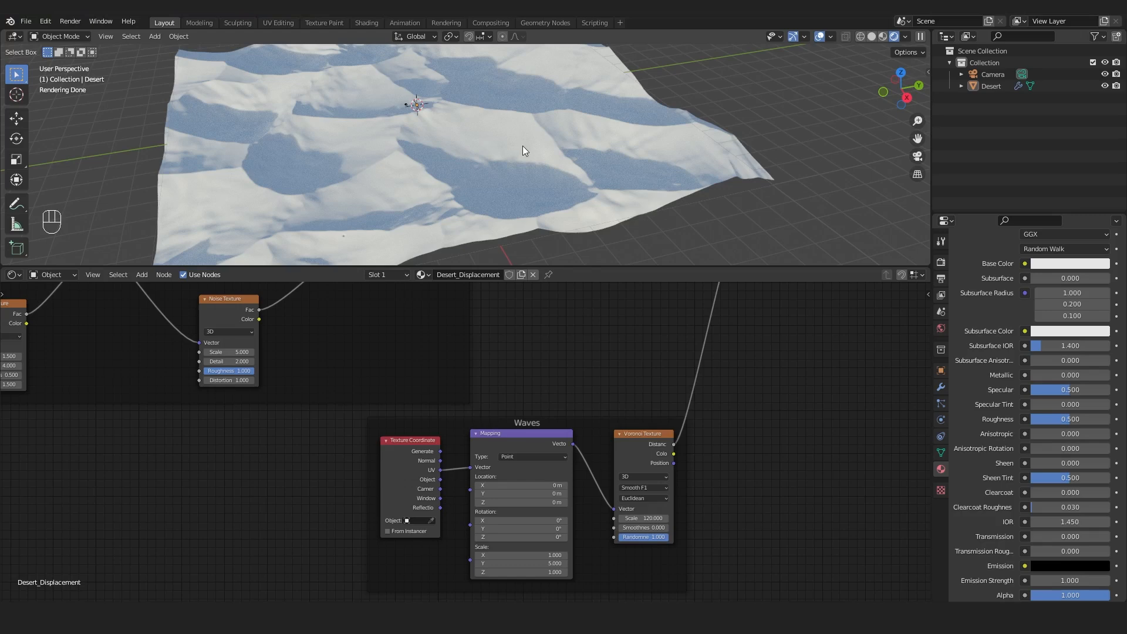
Select the scene camera and look through it in the viewport
scroll(523, 144, down, 5)
middle_drag(524, 143, 633, 195)
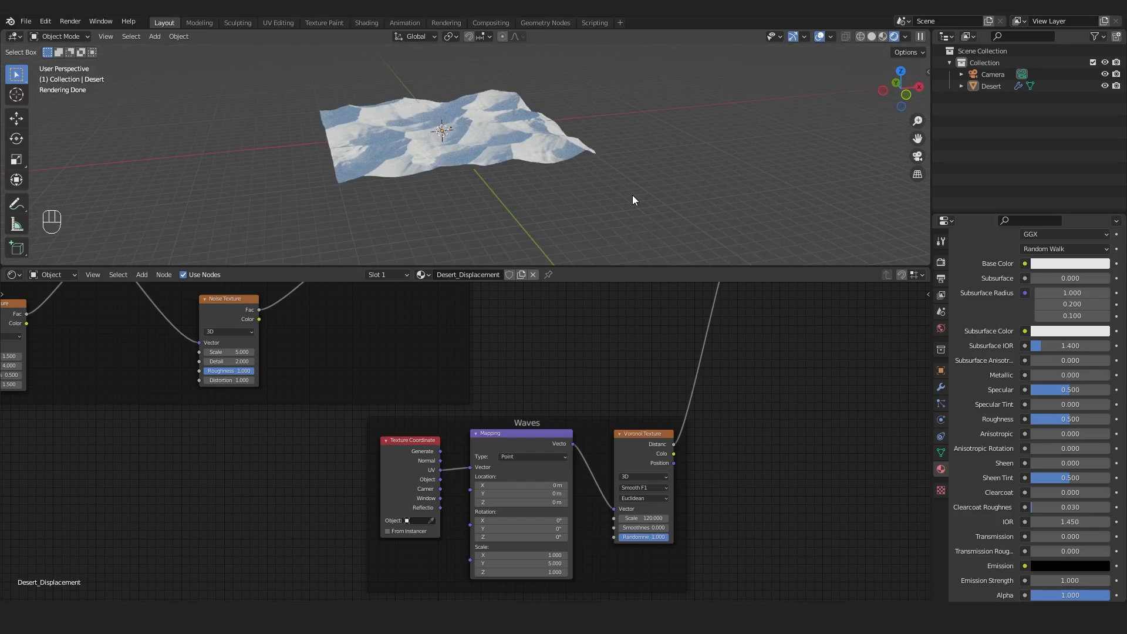
scroll(632, 195, up, 4)
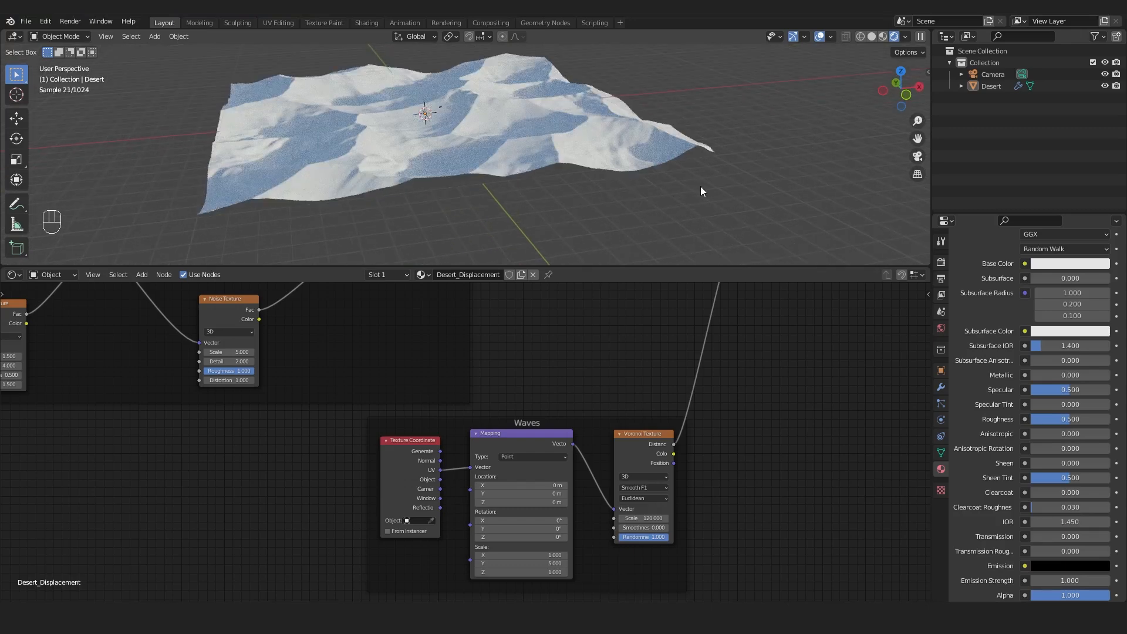
alt+middle_drag(700, 186, 668, 189)
click(1022, 74)
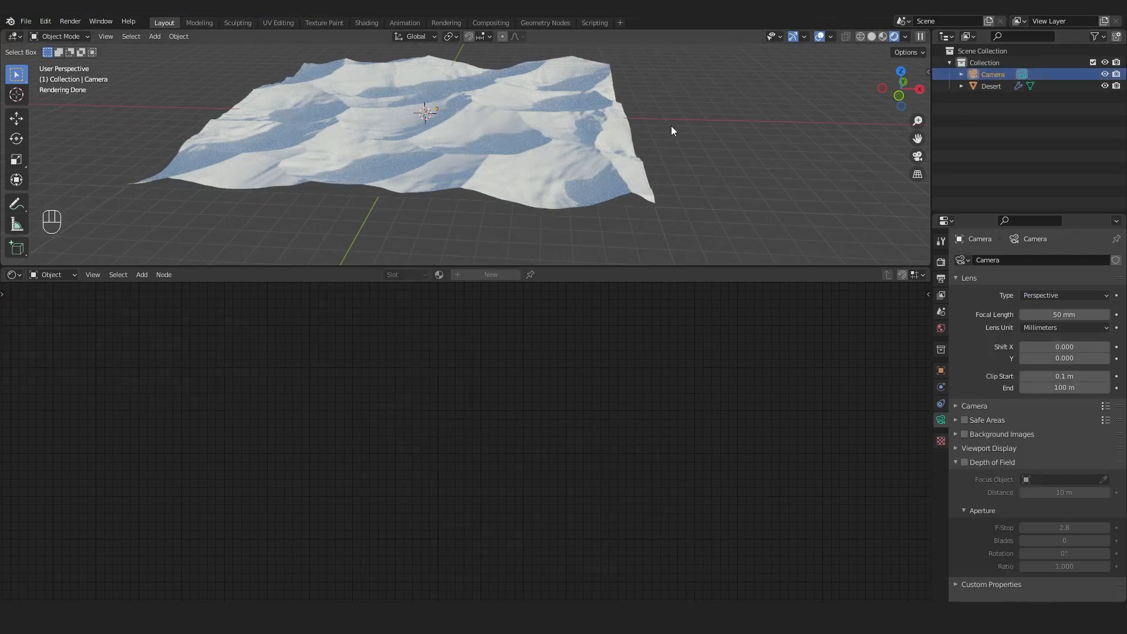
key(KP_0)
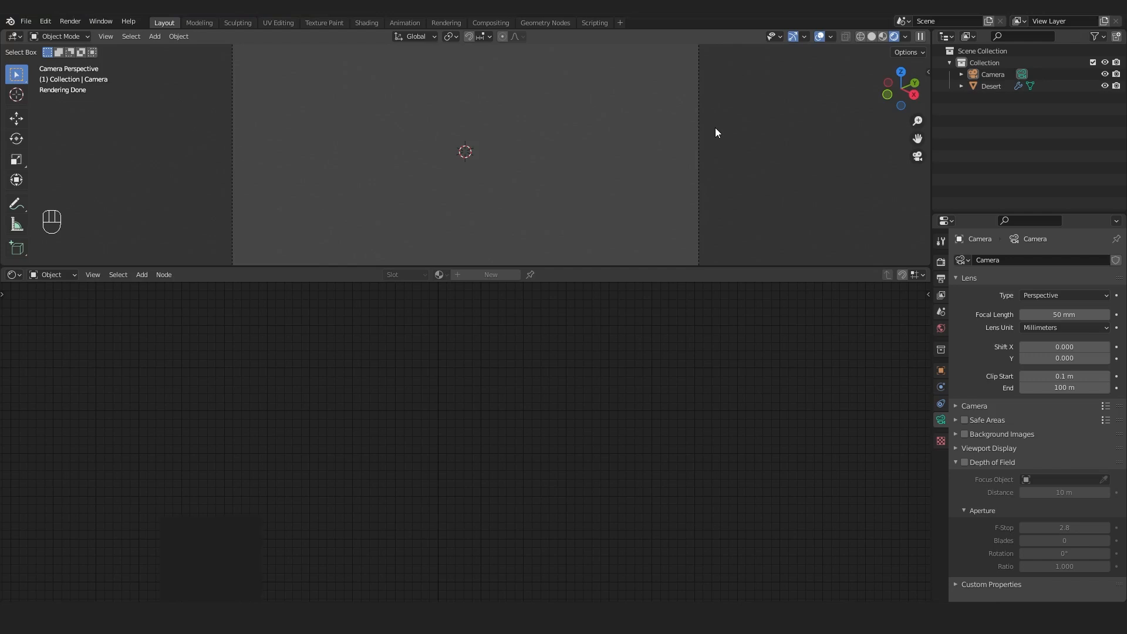
Lock the camera to the view and orbit it around the scene centre
key(n)
click(924, 121)
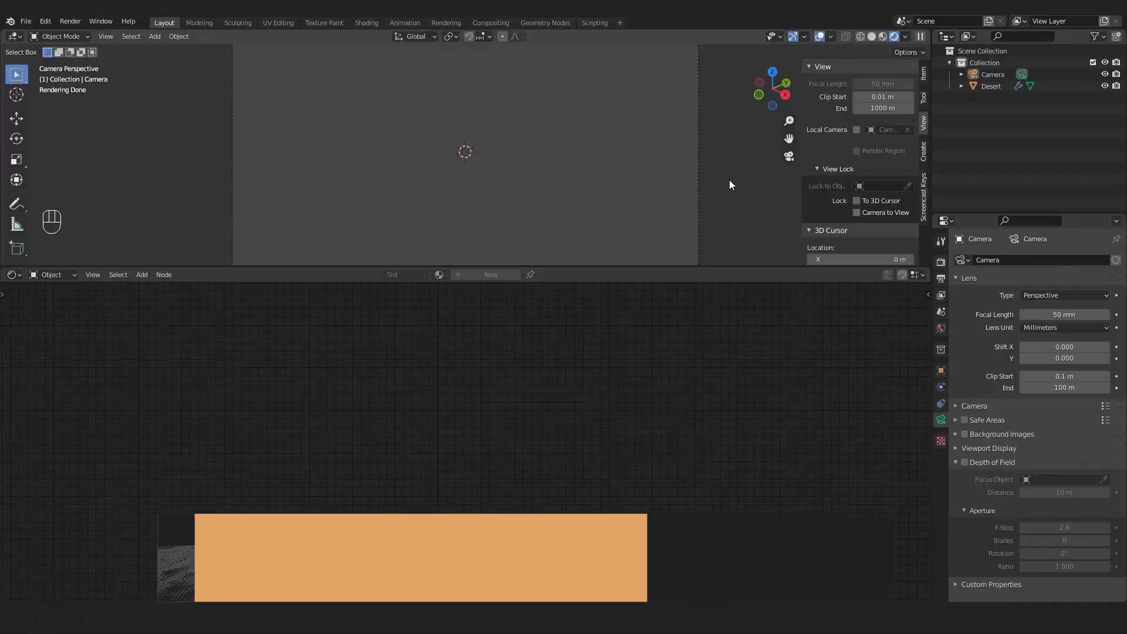
key(ctrl+space)
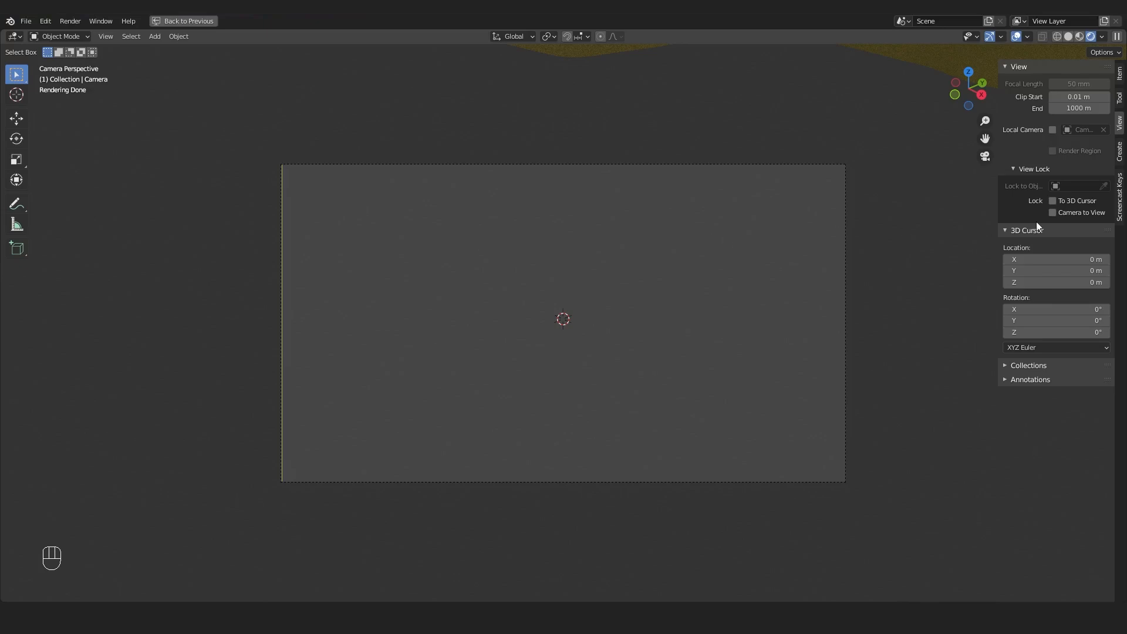
click(1060, 211)
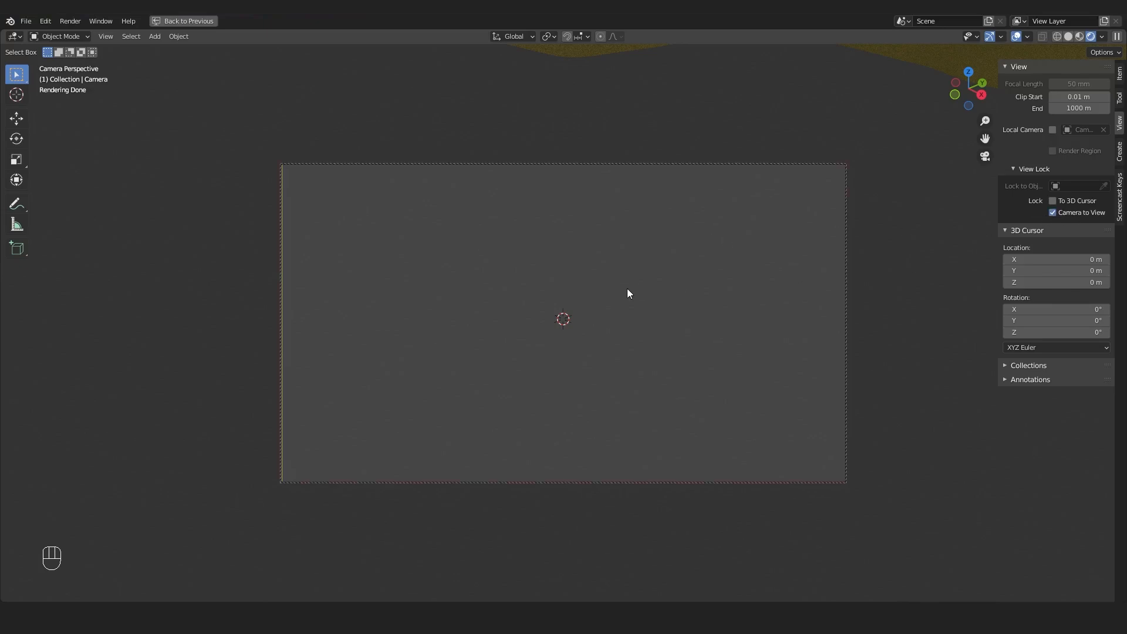
alt+drag(627, 292, 581, 342)
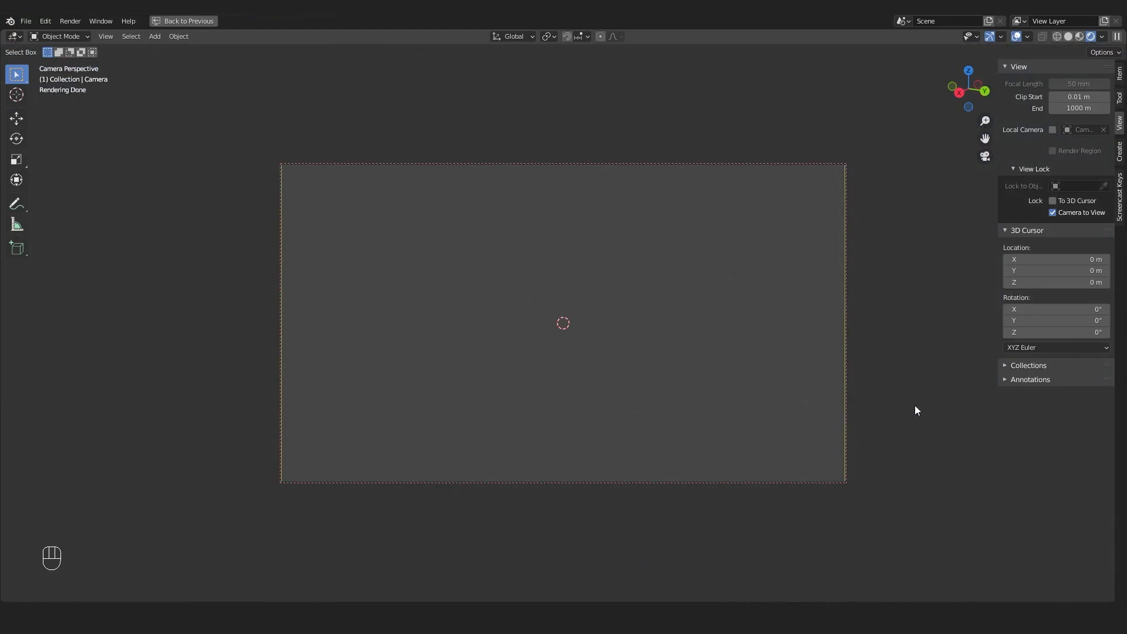
Set the camera's clip end distance to 1000 m
key(ctrl+space)
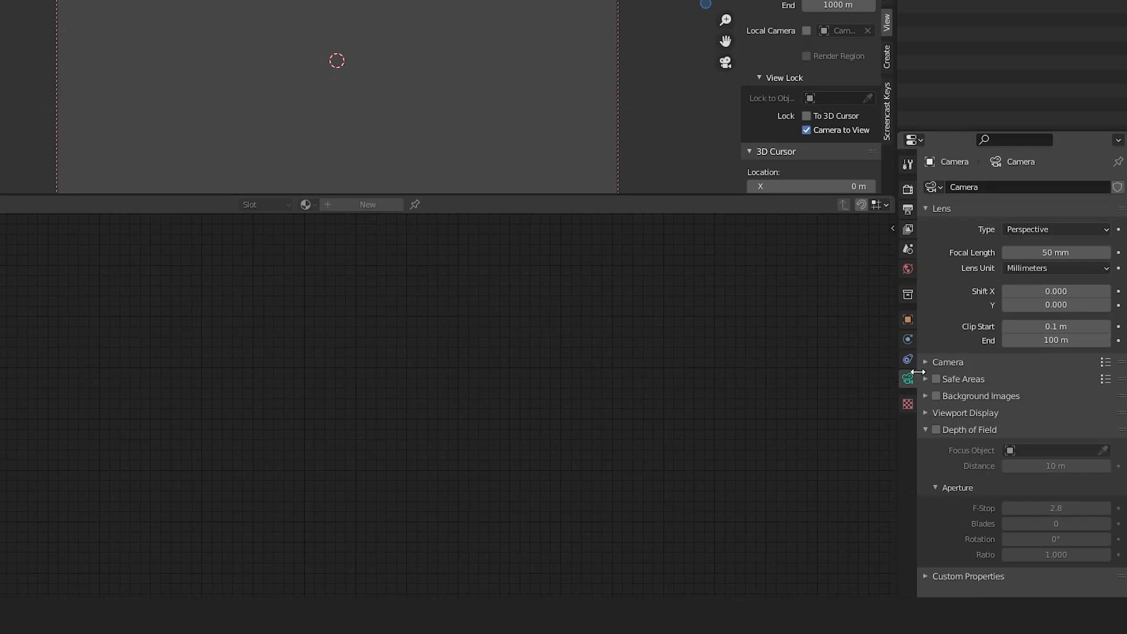
click(1056, 339)
click(1019, 341)
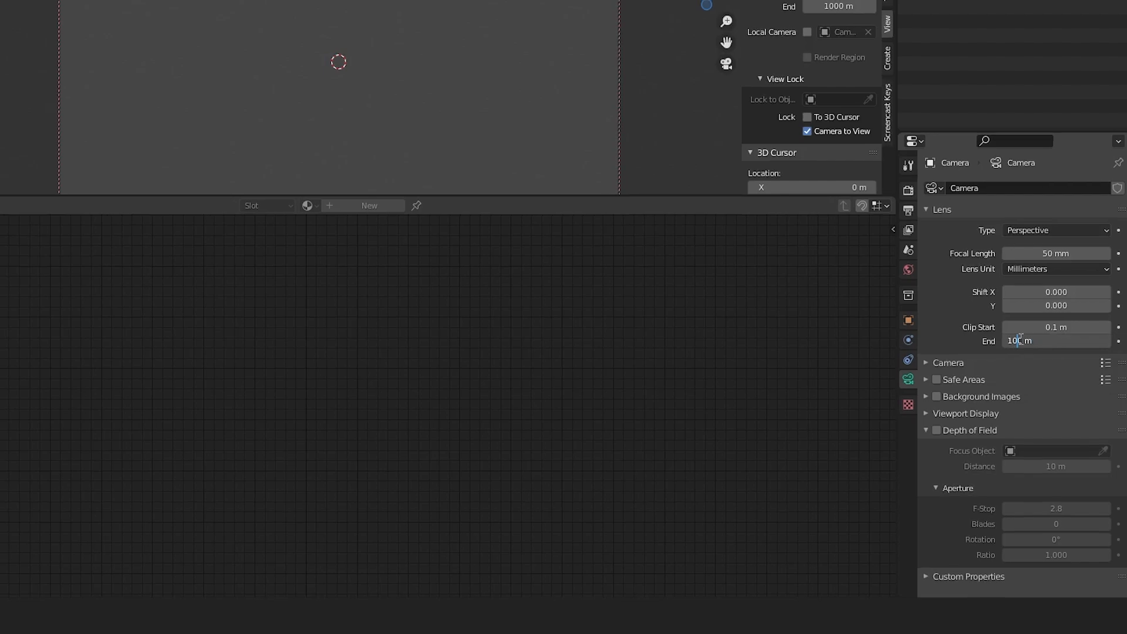
text(0)
key(Return)
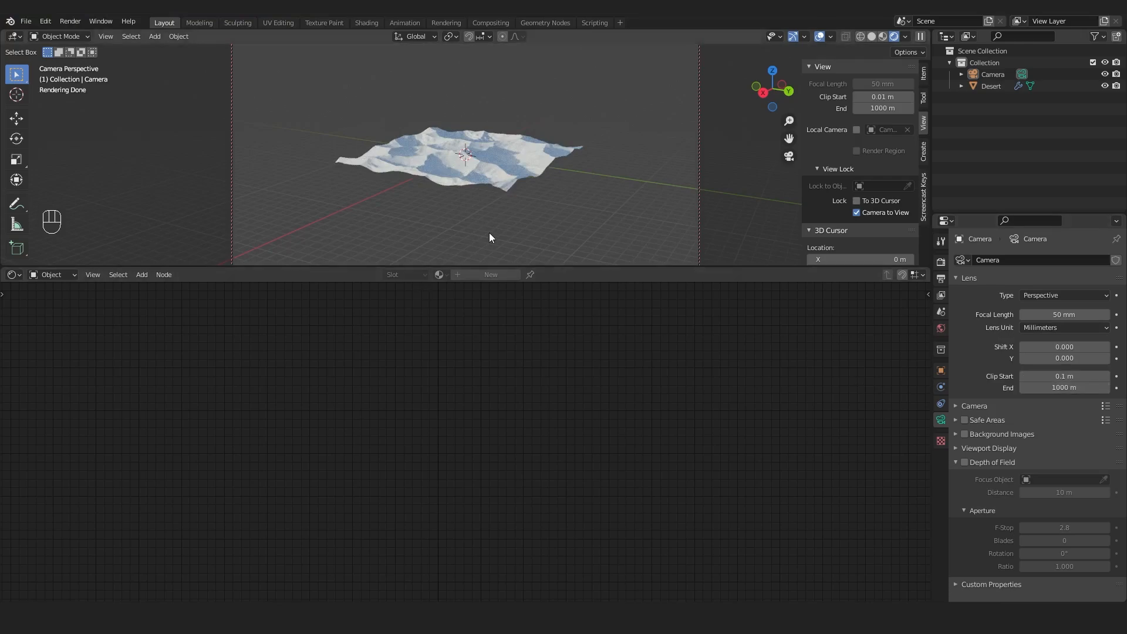
Move the locked camera in close to the terrain at a low angle so dunes fill the lower frame below the horizon
key(ctrl+space)
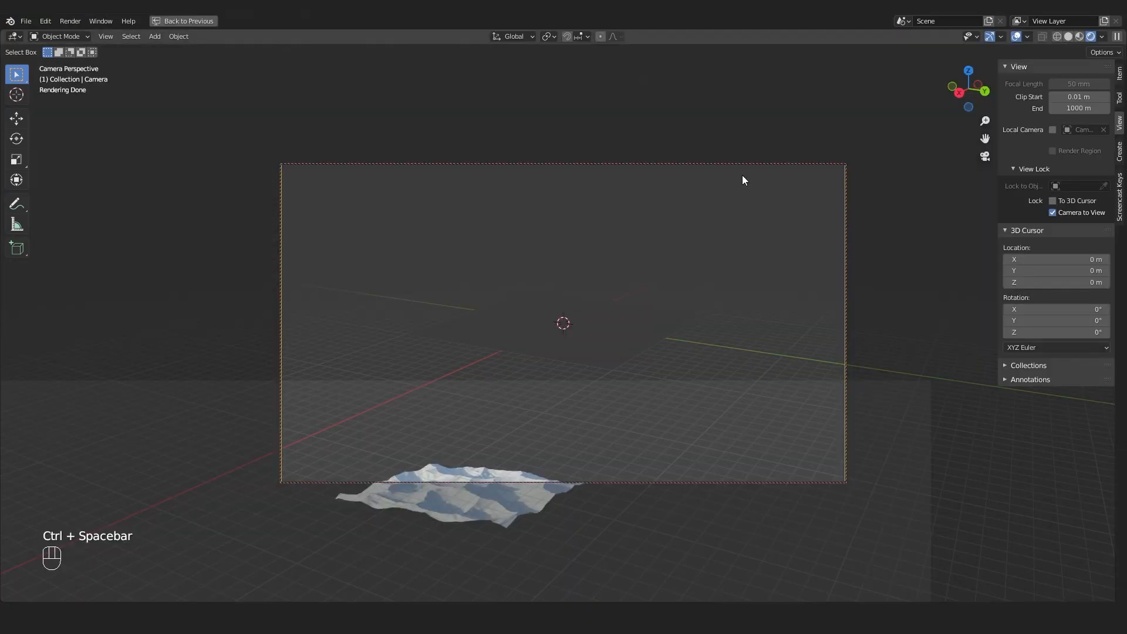
scroll(607, 386, up, 8)
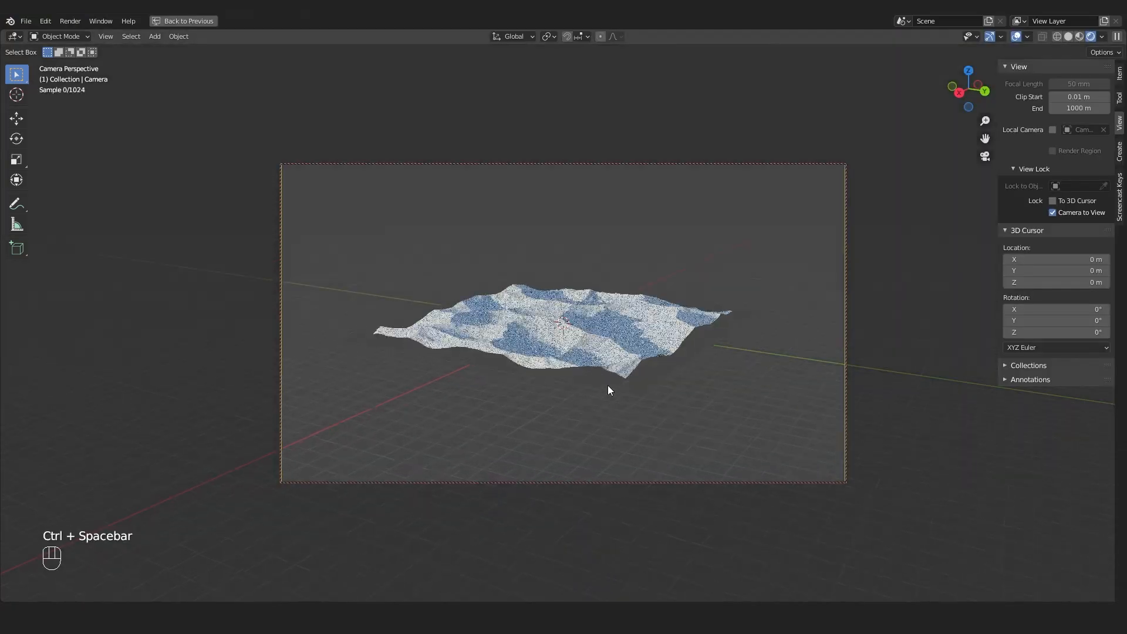
alt+middle_drag(607, 386, 667, 403)
scroll(638, 402, up, 3)
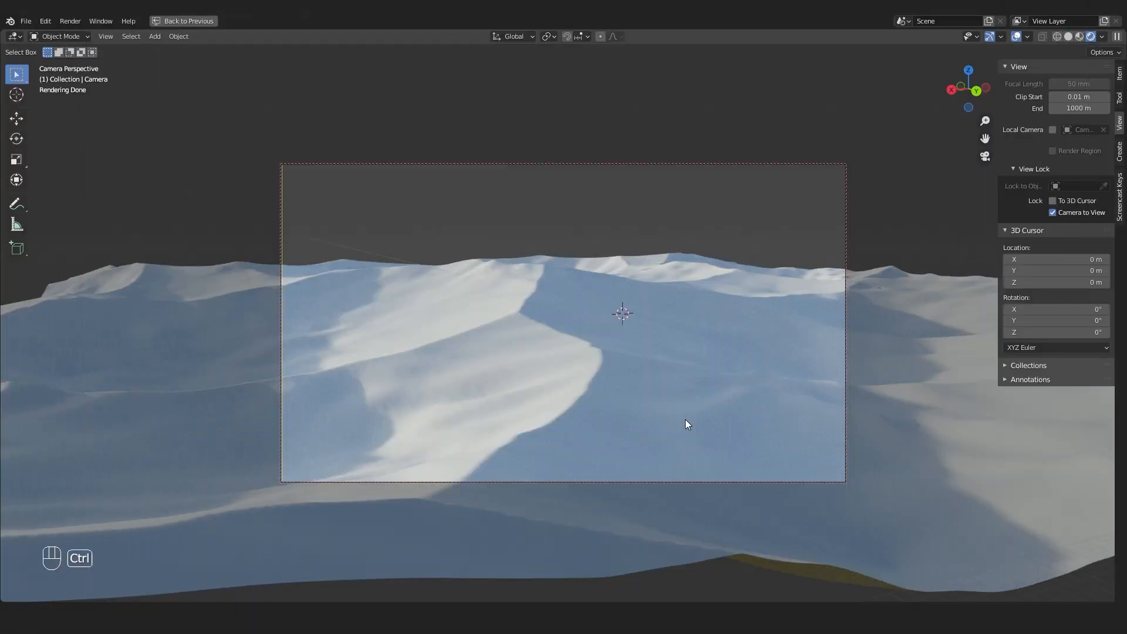
Limit viewport rendering to a render region covering the whole camera frame
key(ctrl+b)
drag(282, 163, 858, 485)
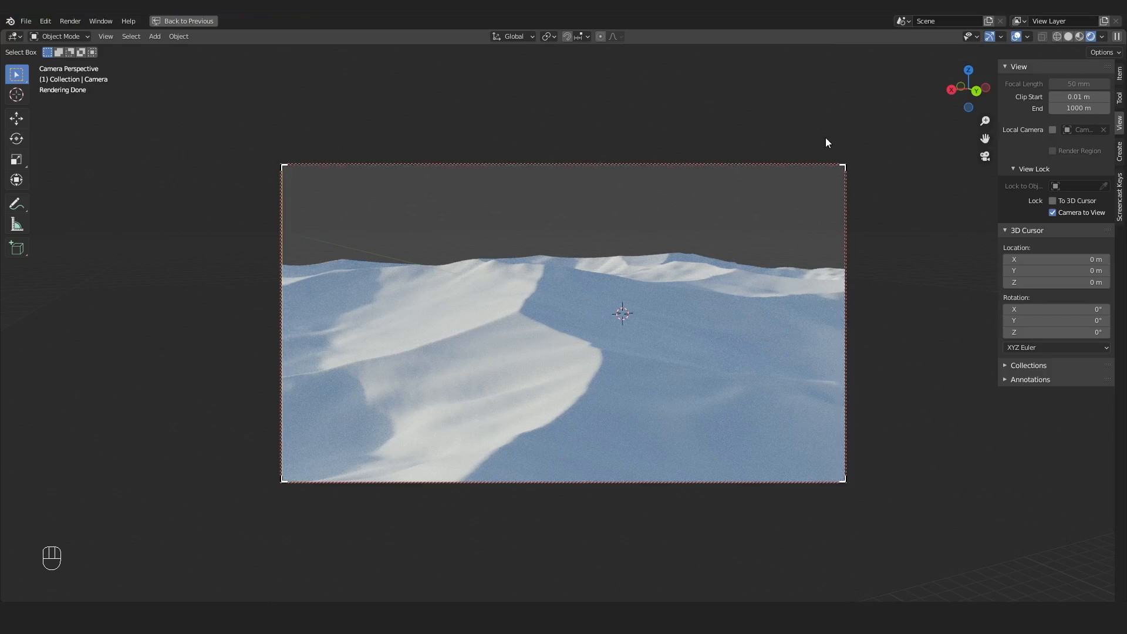
key(ctrl+space)
key(ctrl+space)
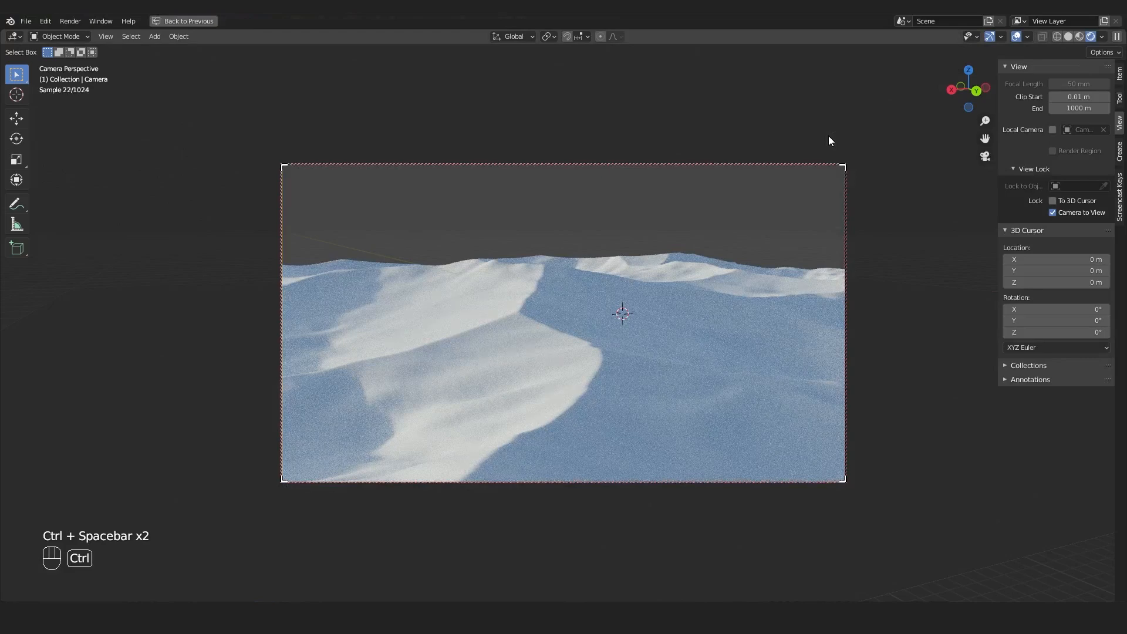
Set the camera's focal length to 24 mm
key(ctrl+space)
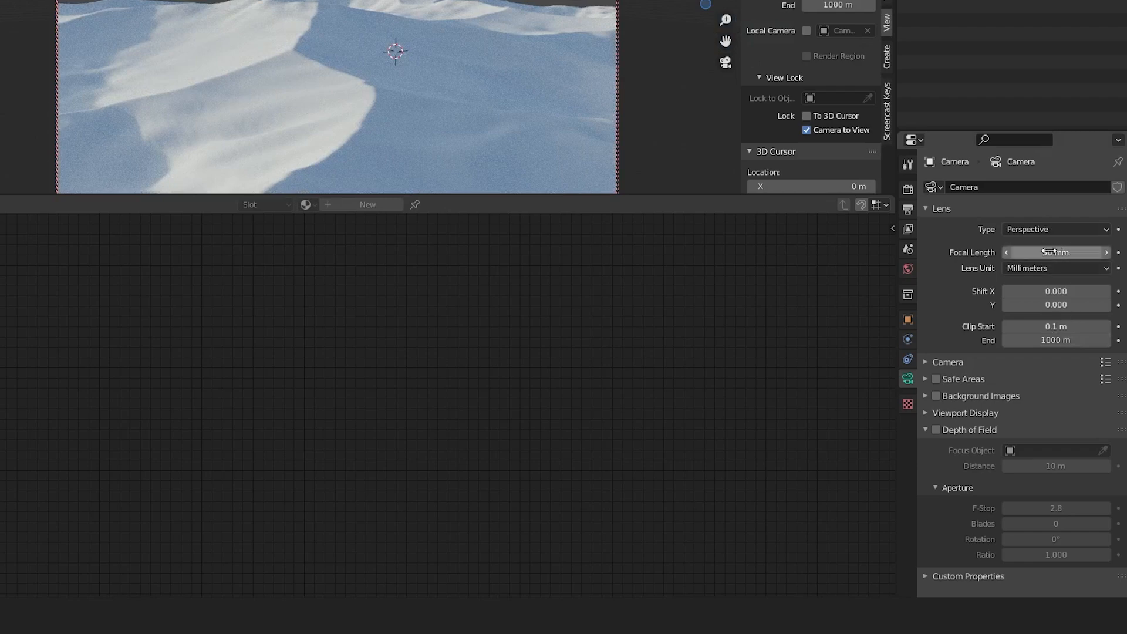
click(1049, 251)
text(24)
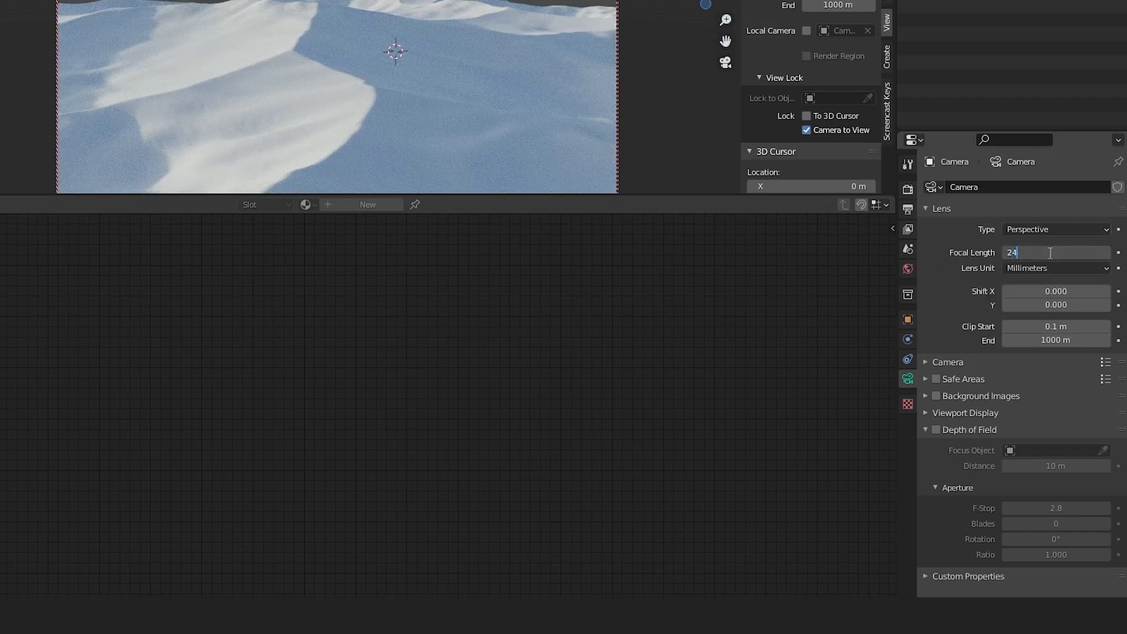
key(Return)
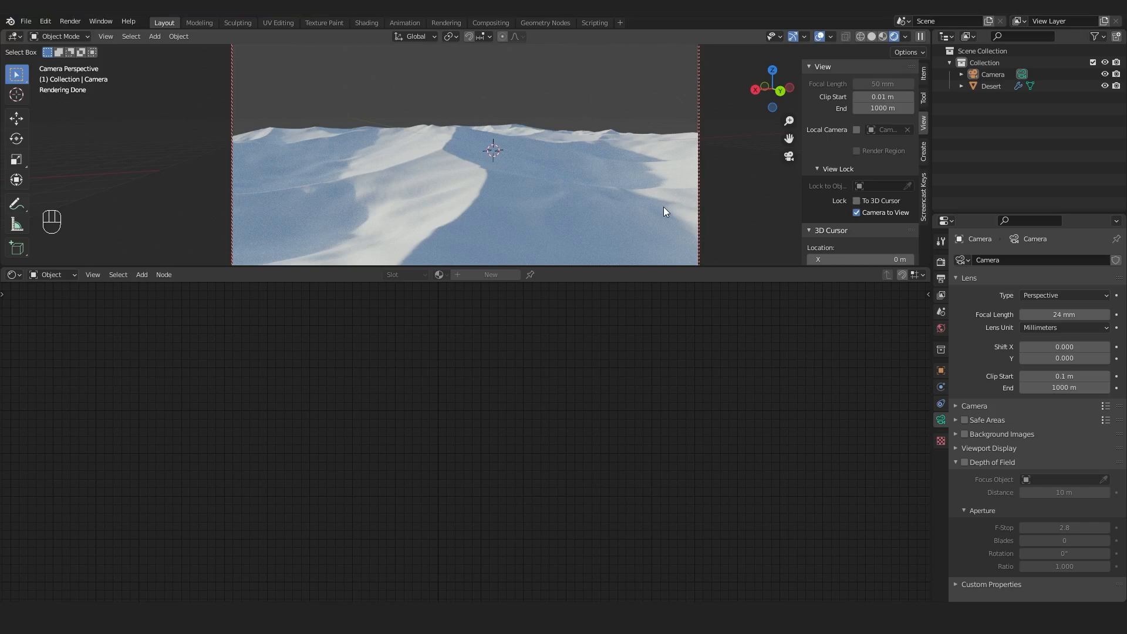
Consult the browser's cinematic aspect ratio results and set the render resolution's X and Y to 3840 px
click(941, 280)
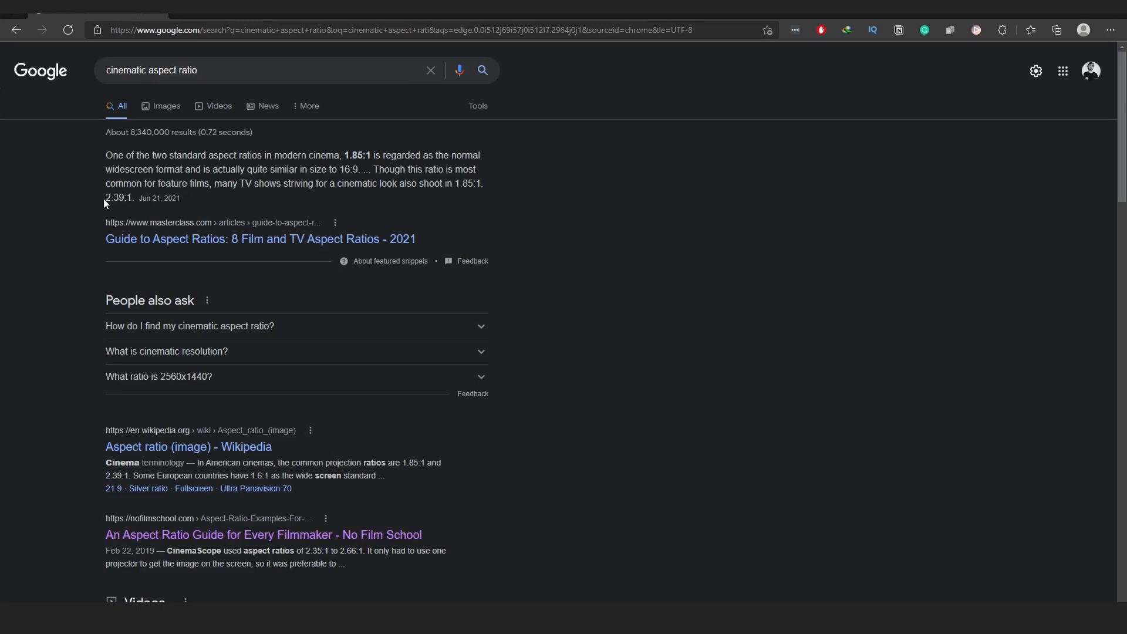
drag(104, 198, 122, 199)
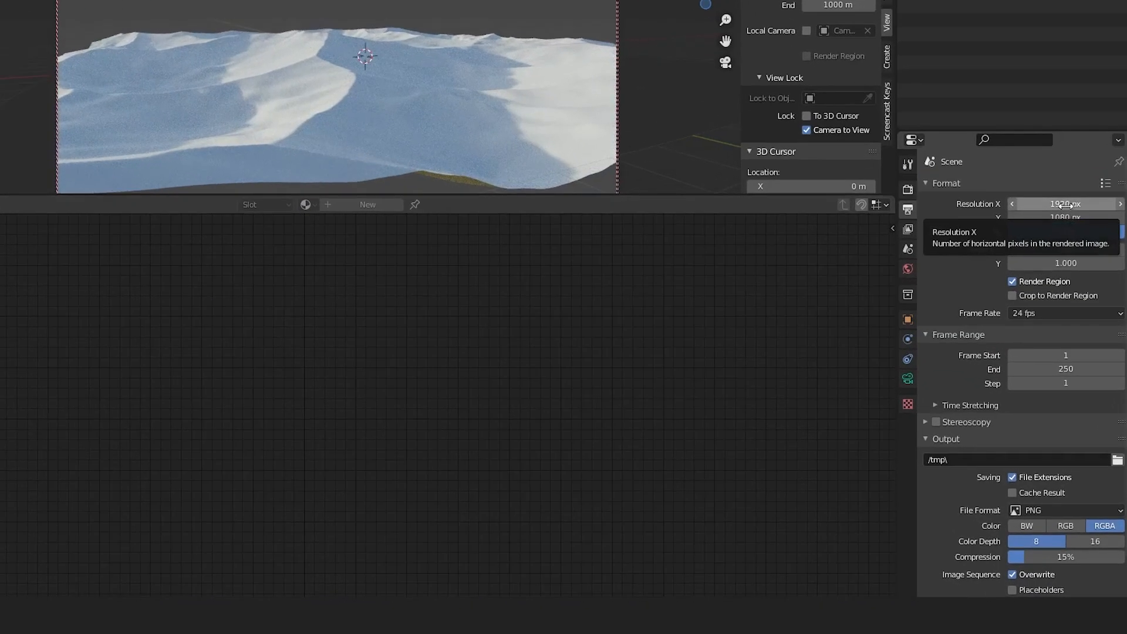
click(1064, 205)
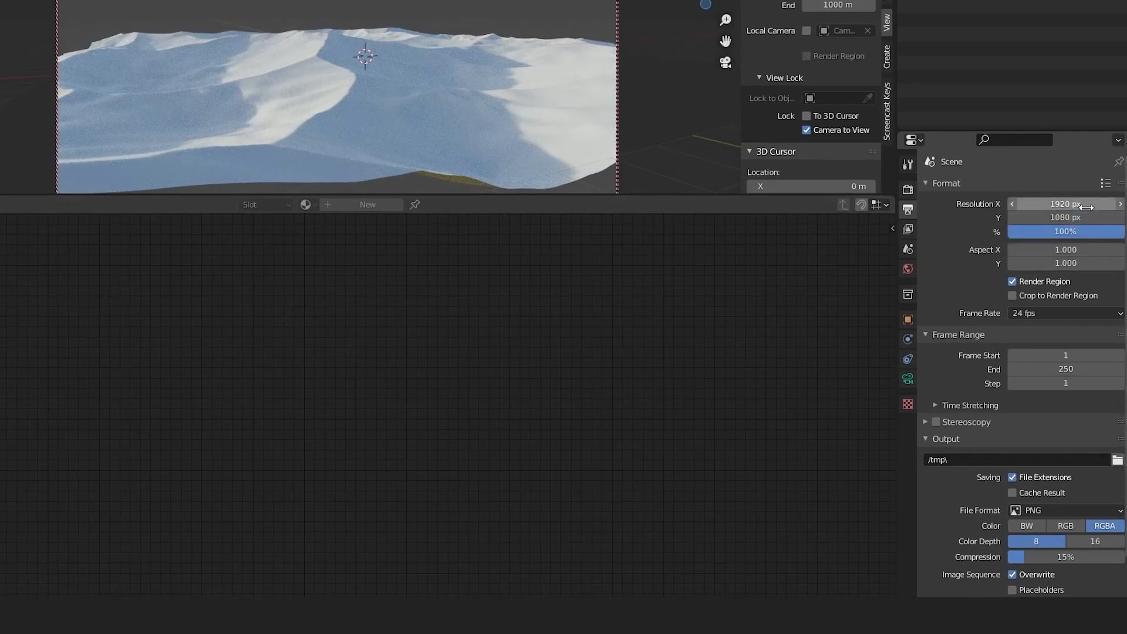
click(1046, 203)
text(*2)
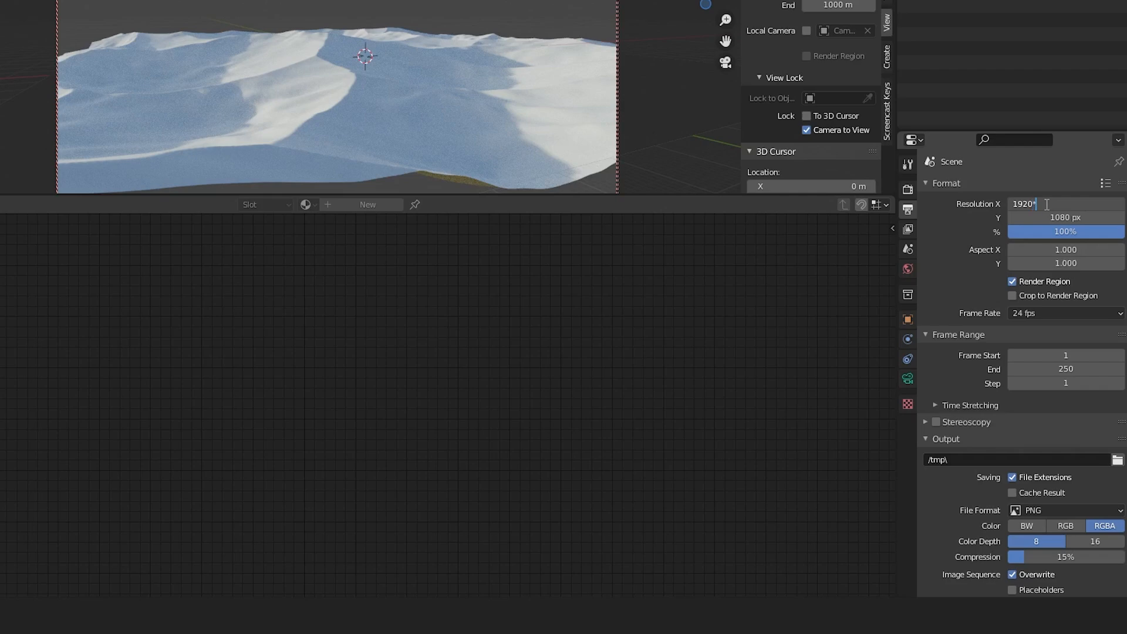
key(Return)
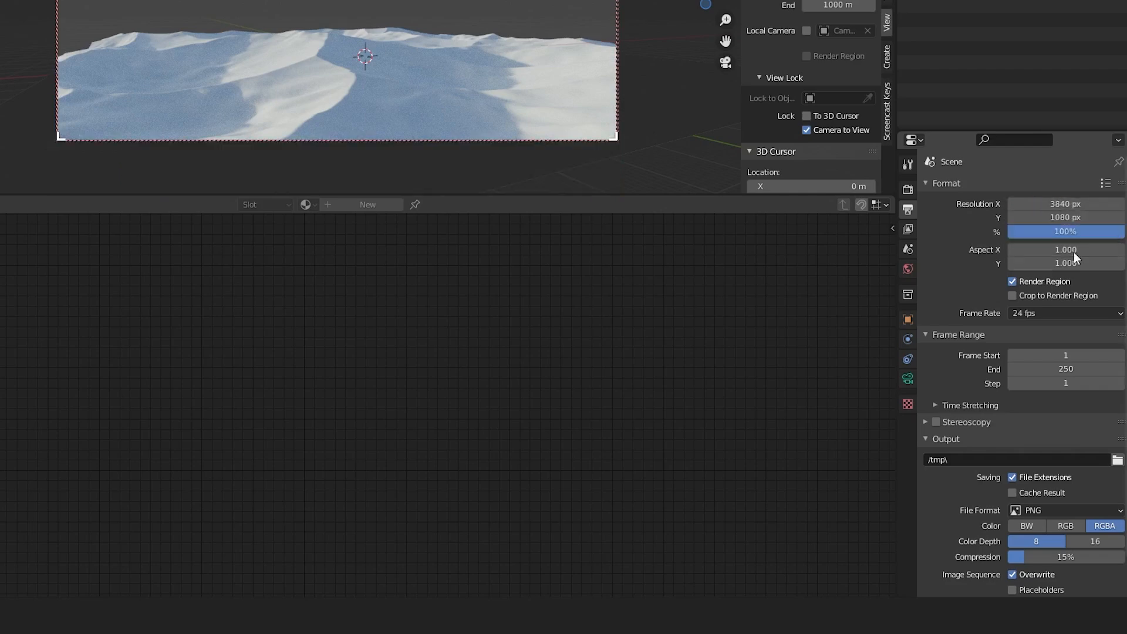
text(3840)
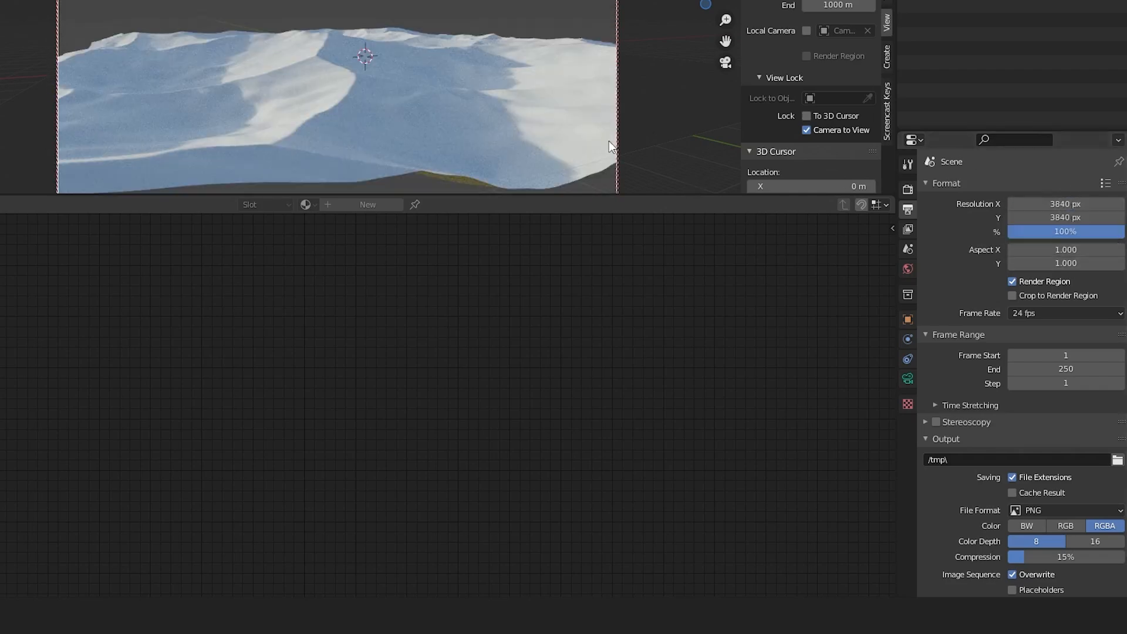
key(ctrl+space)
key(ctrl+space)
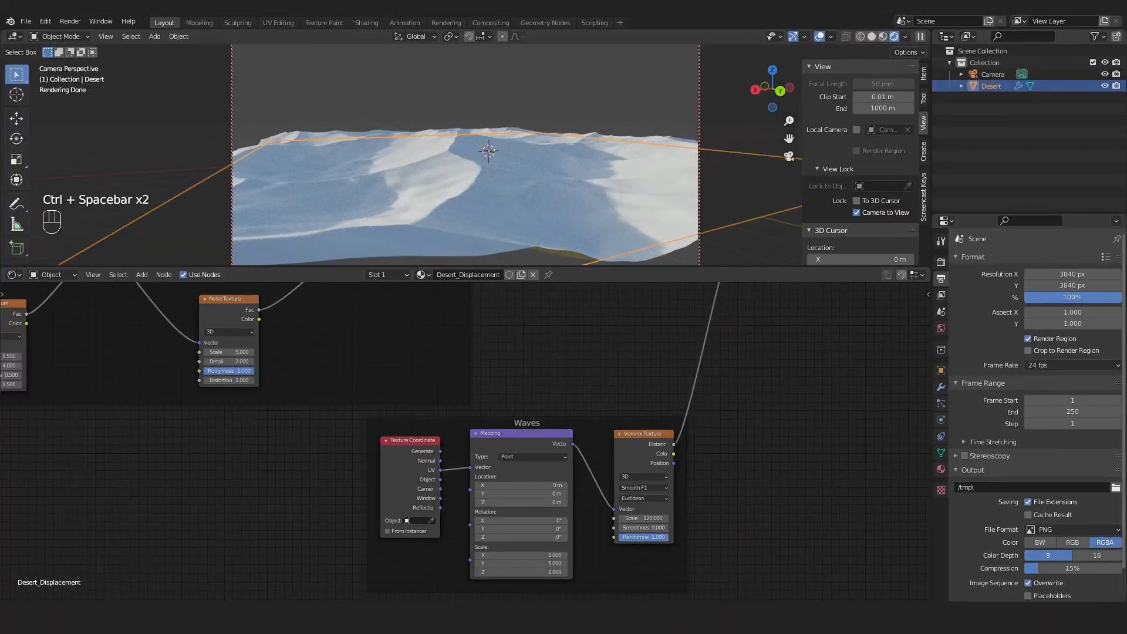
Recheck the 2.39:1 ratio in the browser and divide the vertical render resolution by 2.39
key(alt+Tab)
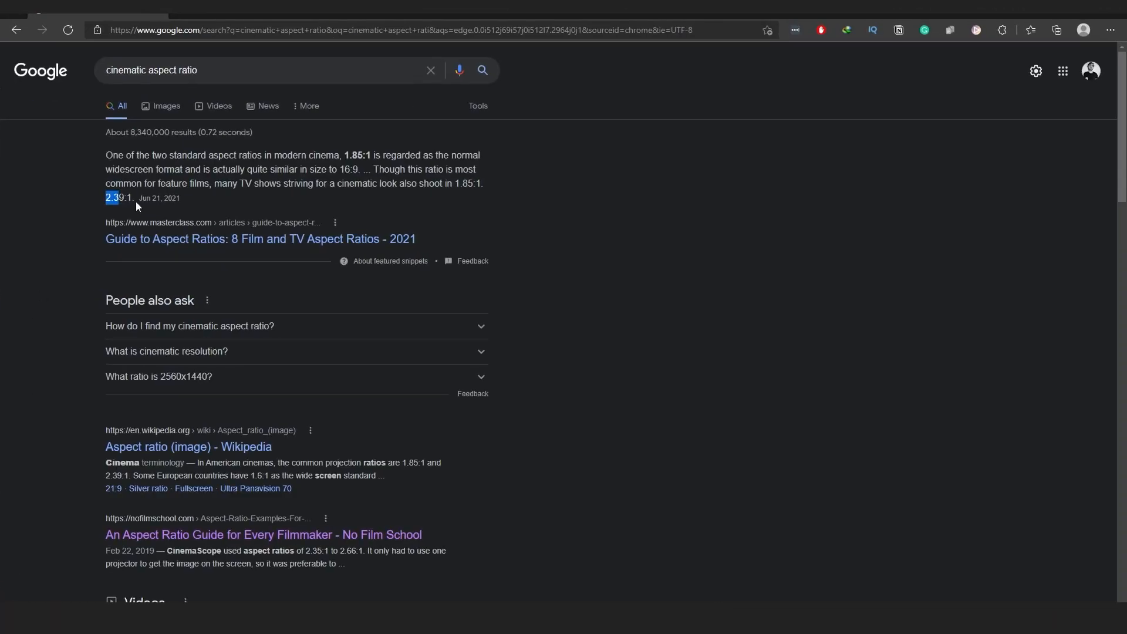
drag(124, 197, 112, 198)
key(alt+Tab)
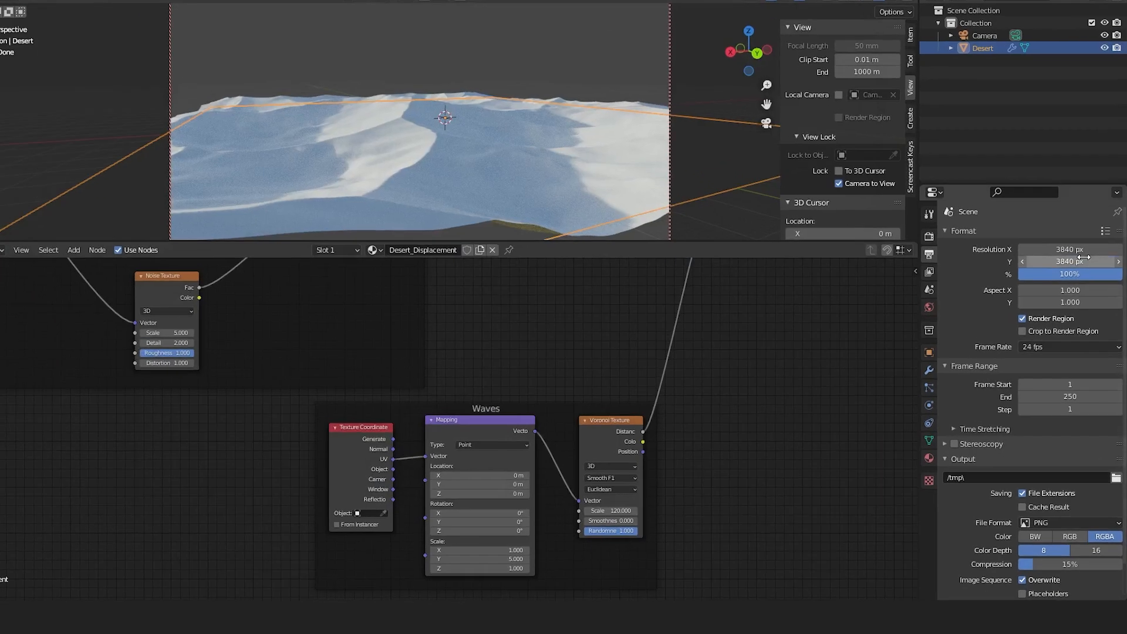
double_click(1090, 284)
click(1026, 218)
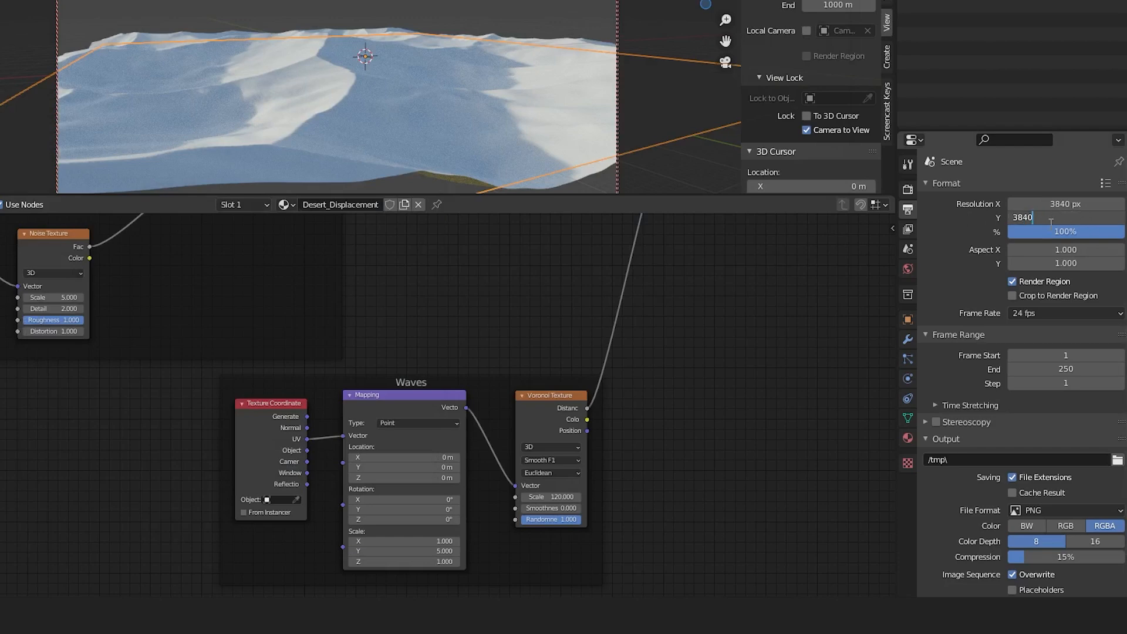
text(/2.39)
key(Return)
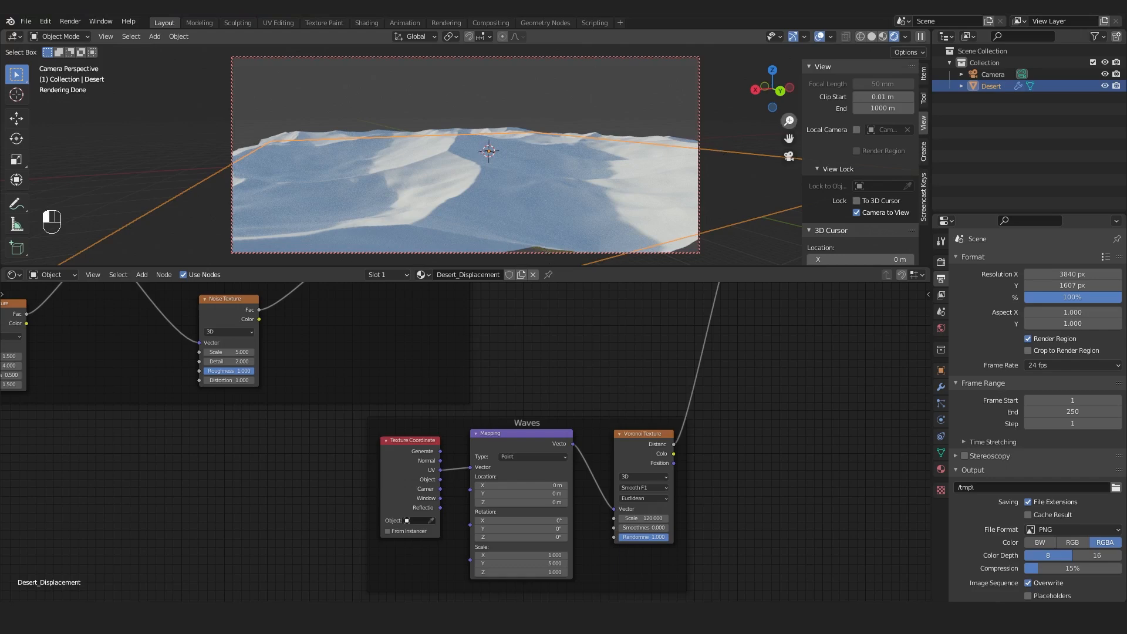
Deselect the terrain and reframe the camera slightly closer so the dunes fill the bottom of the widescreen frame
drag(788, 121, 789, 134)
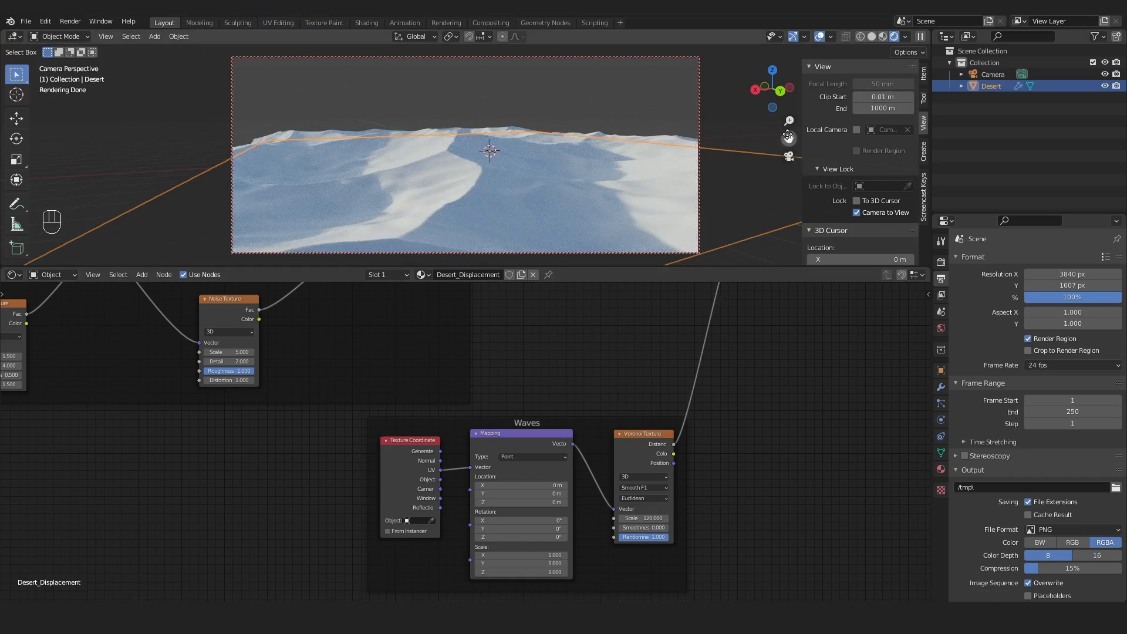
drag(789, 120, 789, 130)
click(724, 90)
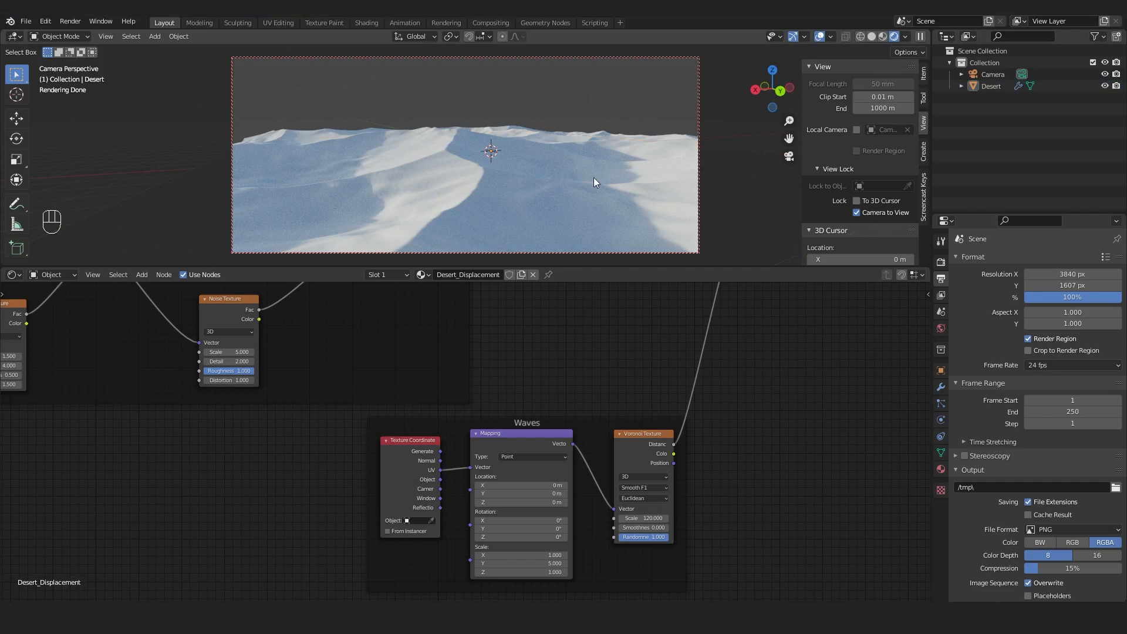
drag(789, 138, 770, 142)
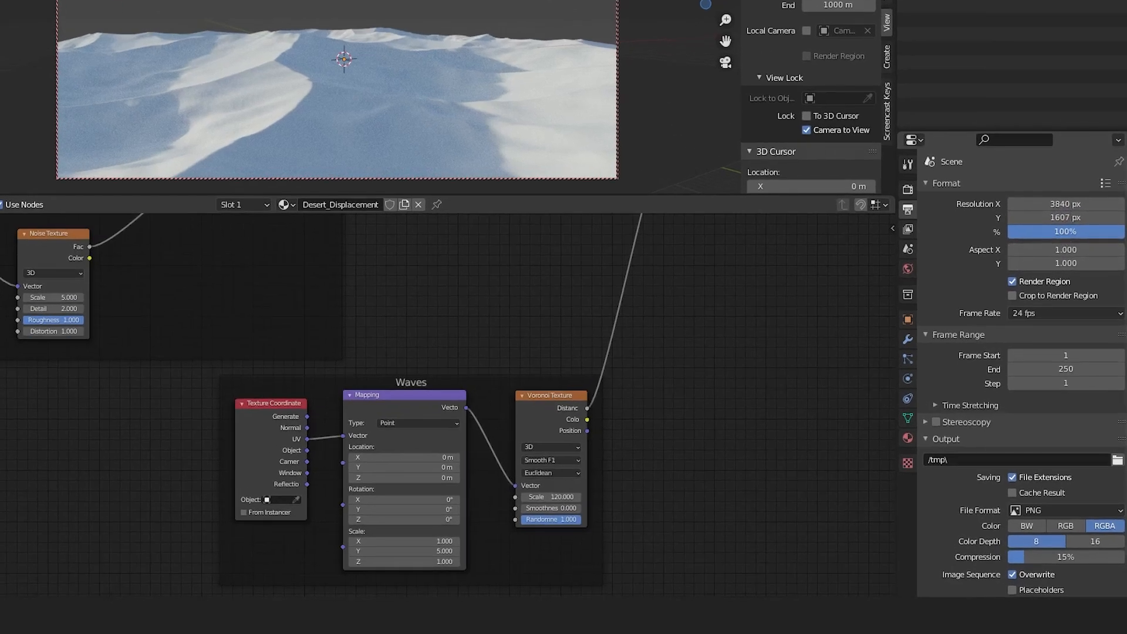
Set the render resolution percentage to 50%
double_click(1049, 297)
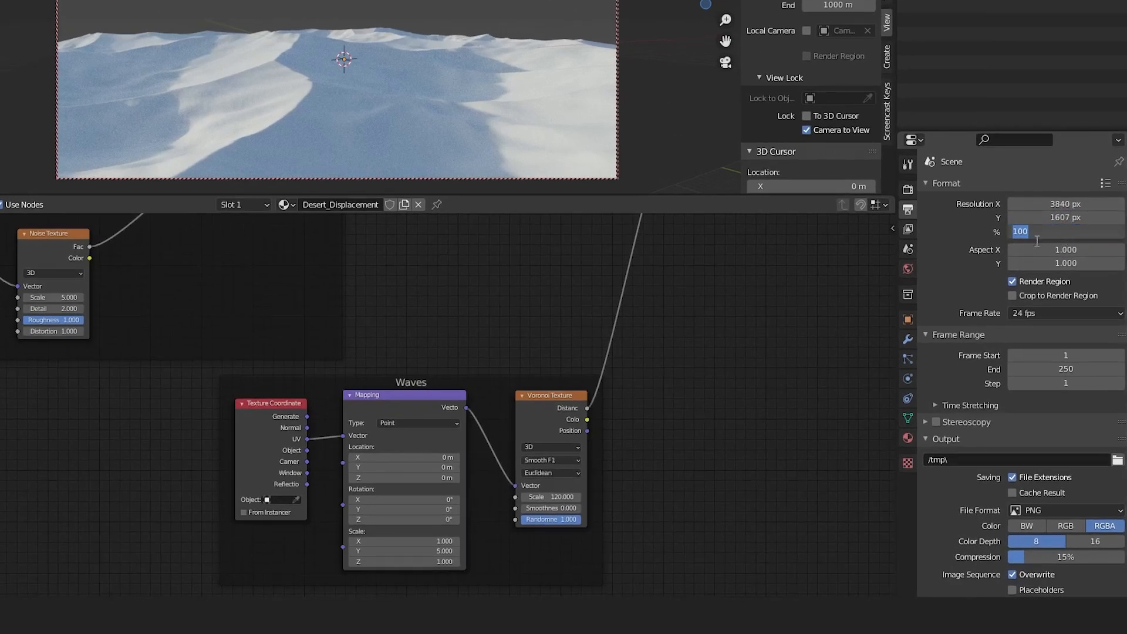
text(50)
key(Return)
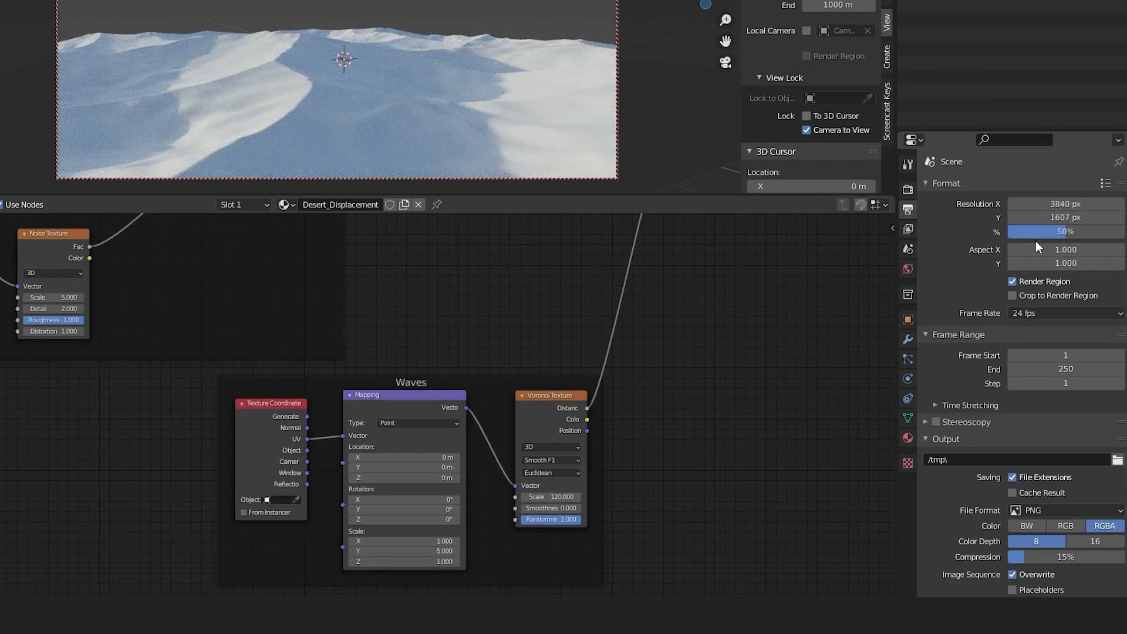